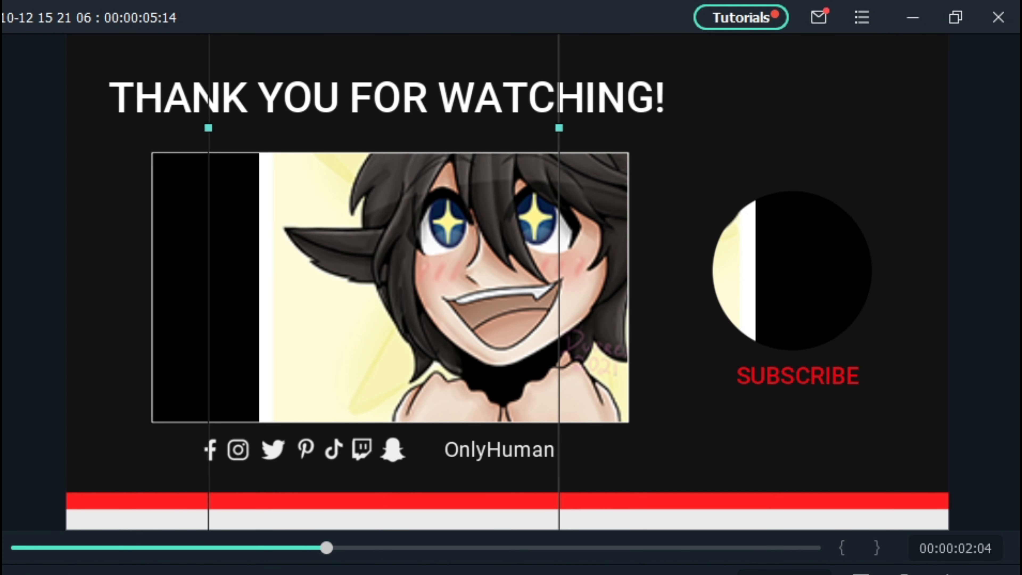
Check the end screen's animation, and scale down the character picture to fit inside the circular cutout above SUBSCRIBE.
{"action": "left_click_drag", "start_coordinate": [326, 547], "coordinate": [97, 547]}
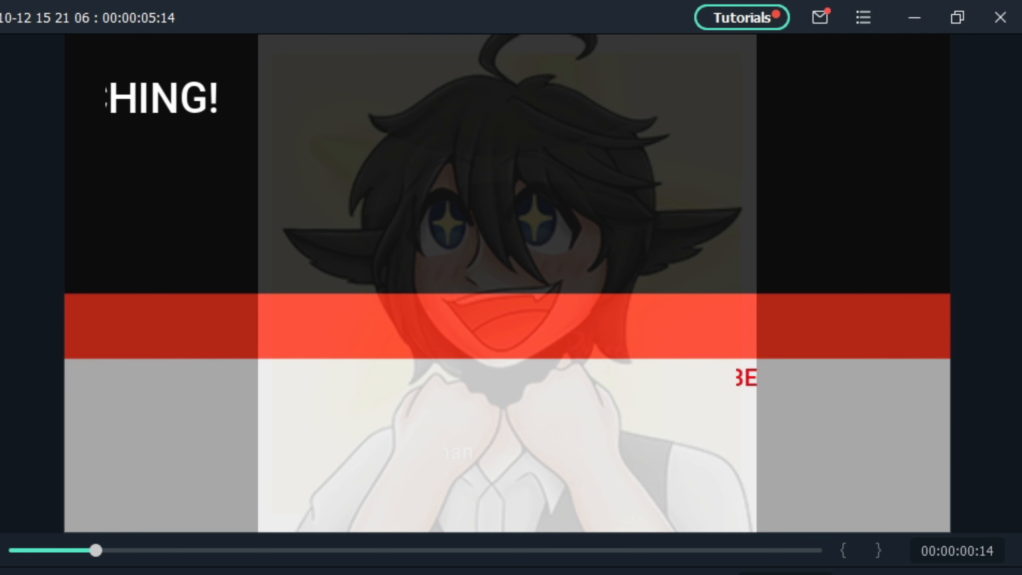
{"action": "left_click_drag", "start_coordinate": [95, 550], "coordinate": [15, 550]}
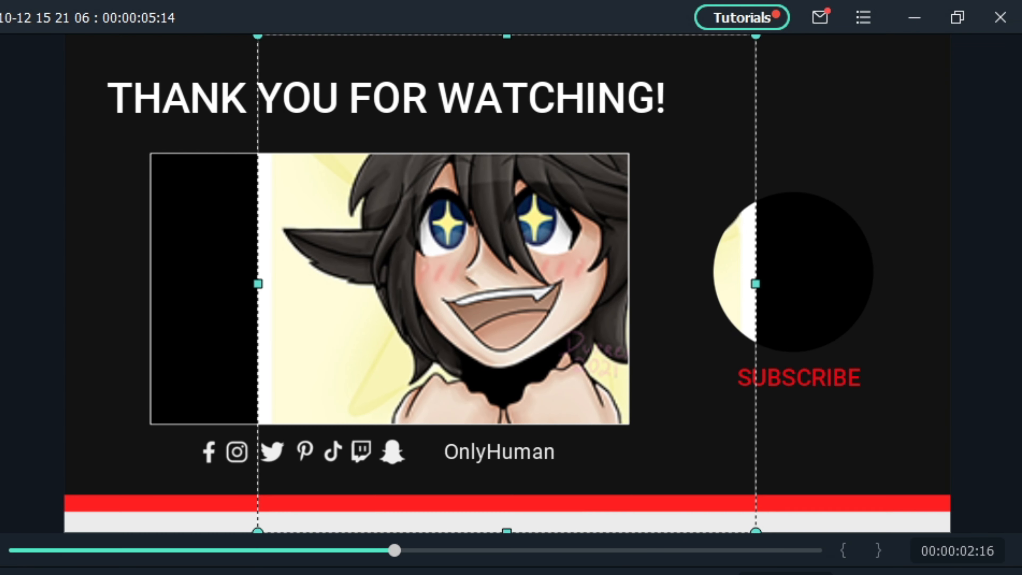
{"action": "left_click_drag", "start_coordinate": [258, 35], "coordinate": [519, 296]}
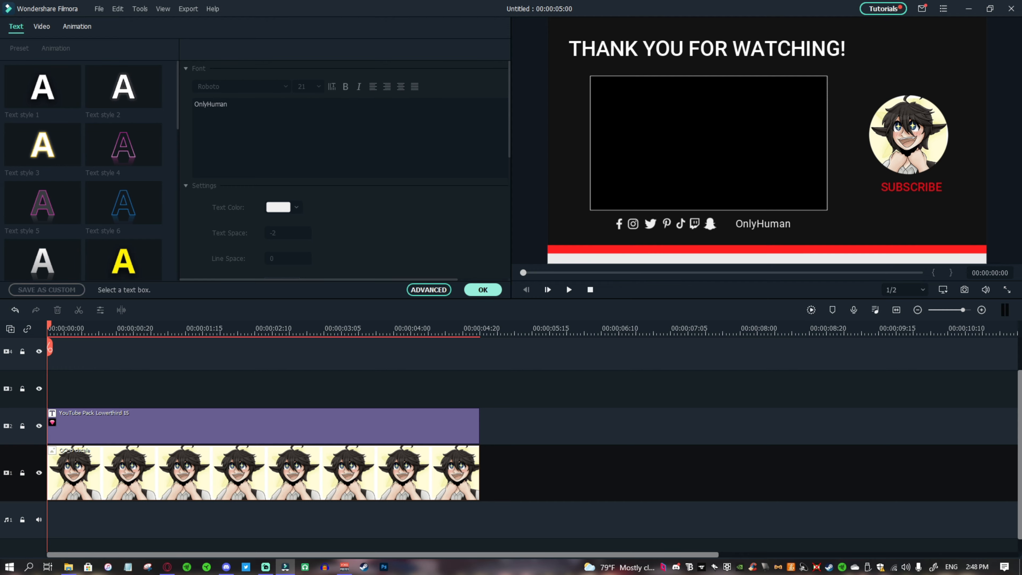
Delete the red SUBSCRIBE text from the lower-third title and apply the title edit.
{"action": "left_click", "coordinate": [910, 187]}
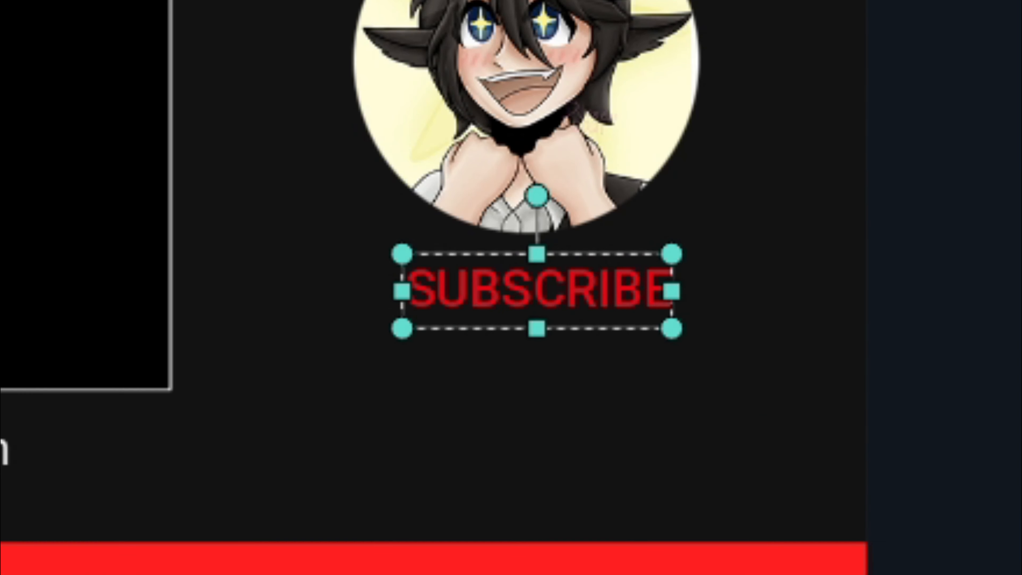
{"action": "right_click", "coordinate": [891, 182]}
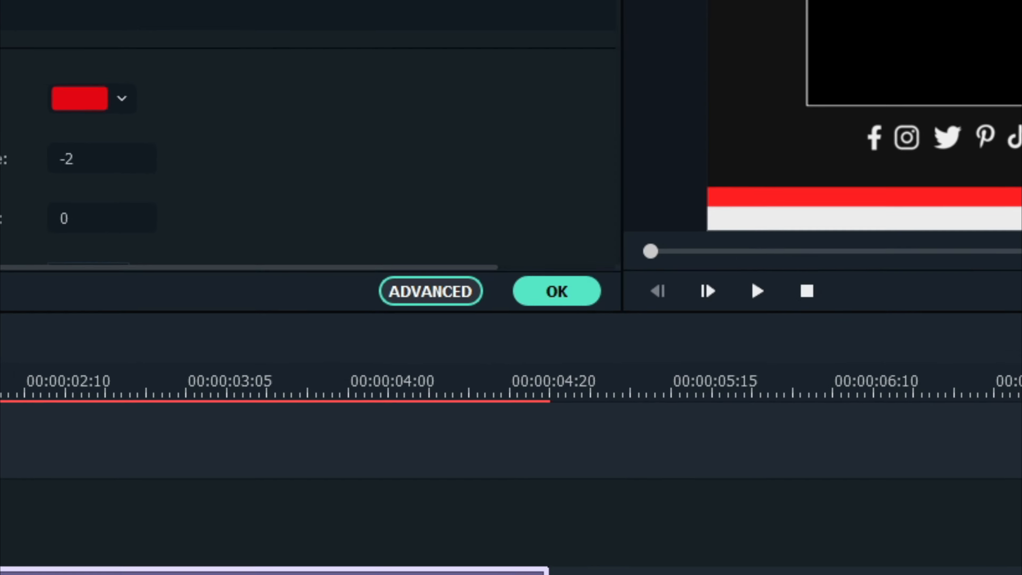
{"action": "left_click", "coordinate": [503, 288]}
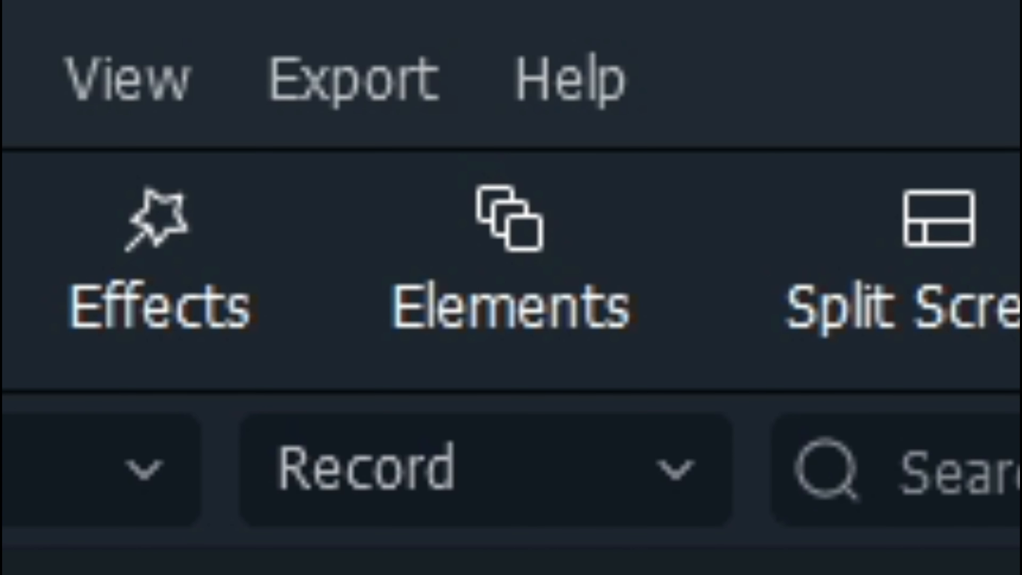
Search the downloaded elements for "YouTube" and add YouTube Pack Element 02 on the track above the title, starting at zero.
{"action": "left_click", "coordinate": [510, 306]}
{"action": "left_click", "coordinate": [45, 95]}
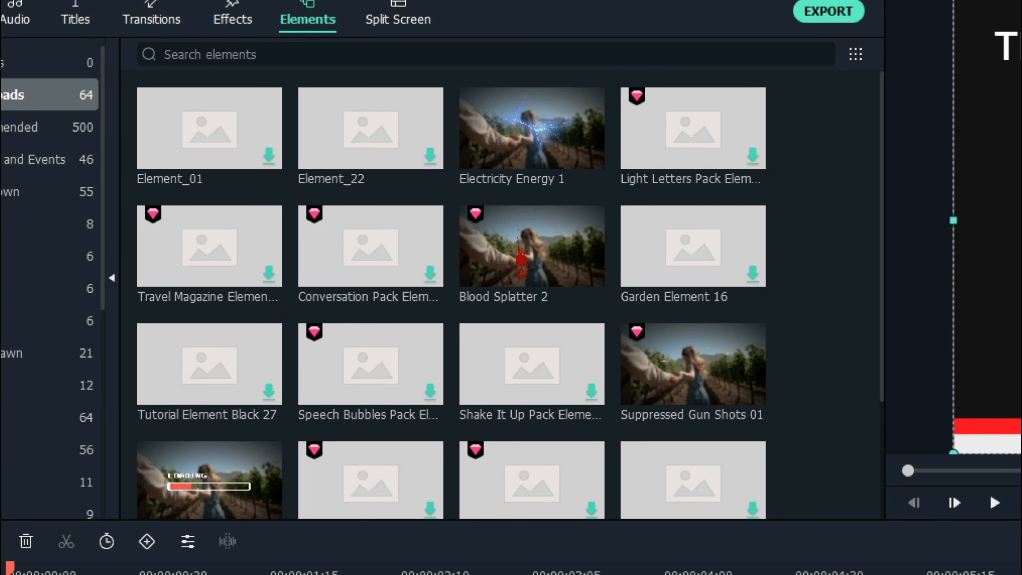
{"action": "left_click", "coordinate": [486, 55]}
{"action": "type", "text": "You"}
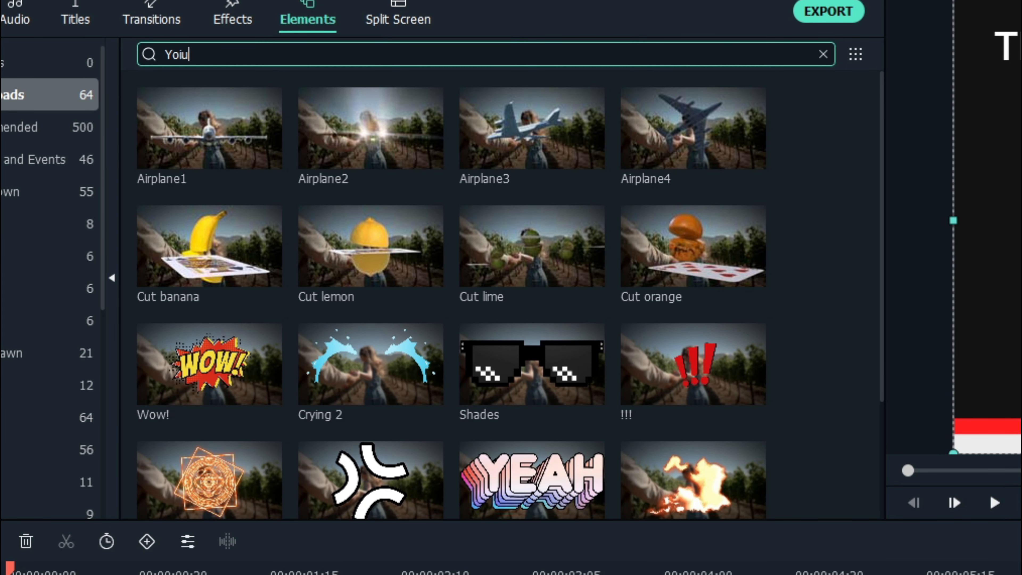
{"action": "key", "text": "BackSpace"}
{"action": "type", "text": "uTube"}
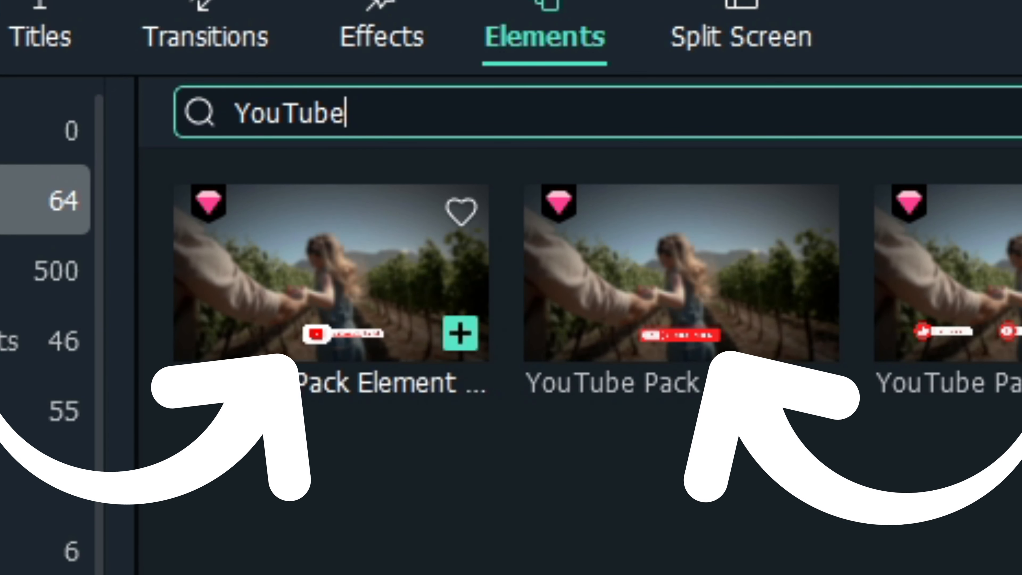
{"action": "left_click_drag", "start_coordinate": [681, 273], "coordinate": [64, 454]}
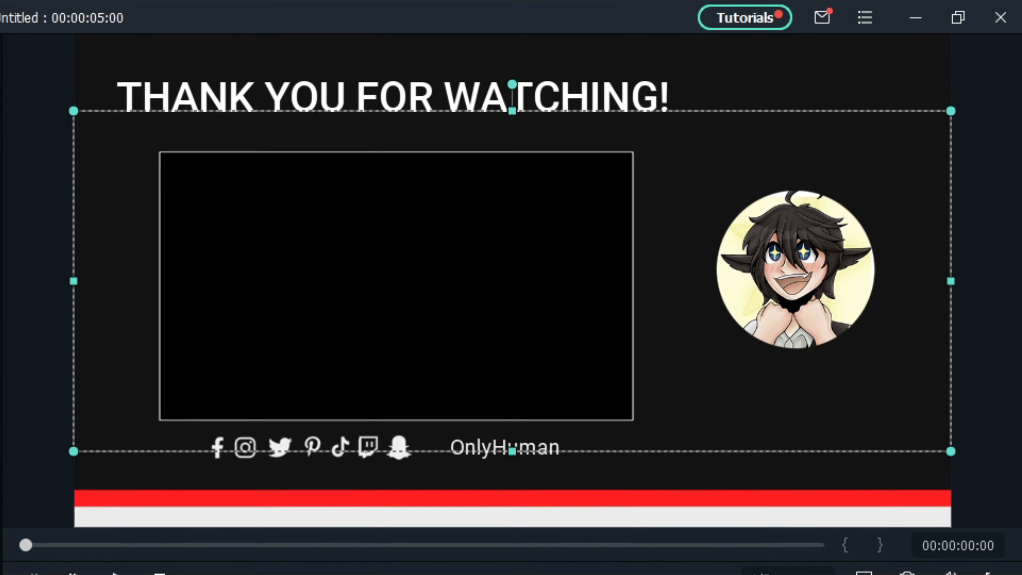
Shrink the subscribe button element, centre it beneath the circular profile picture, and play back the result.
{"action": "left_click_drag", "start_coordinate": [74, 111], "coordinate": [751, 374]}
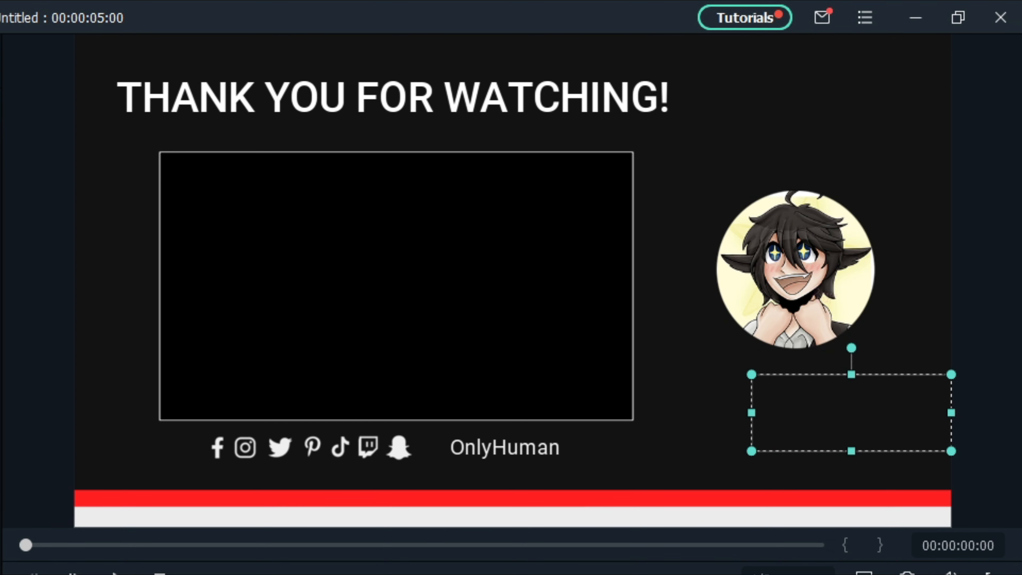
{"action": "left_click_drag", "start_coordinate": [851, 412], "coordinate": [803, 391]}
{"action": "left_click_drag", "start_coordinate": [803, 392], "coordinate": [798, 391]}
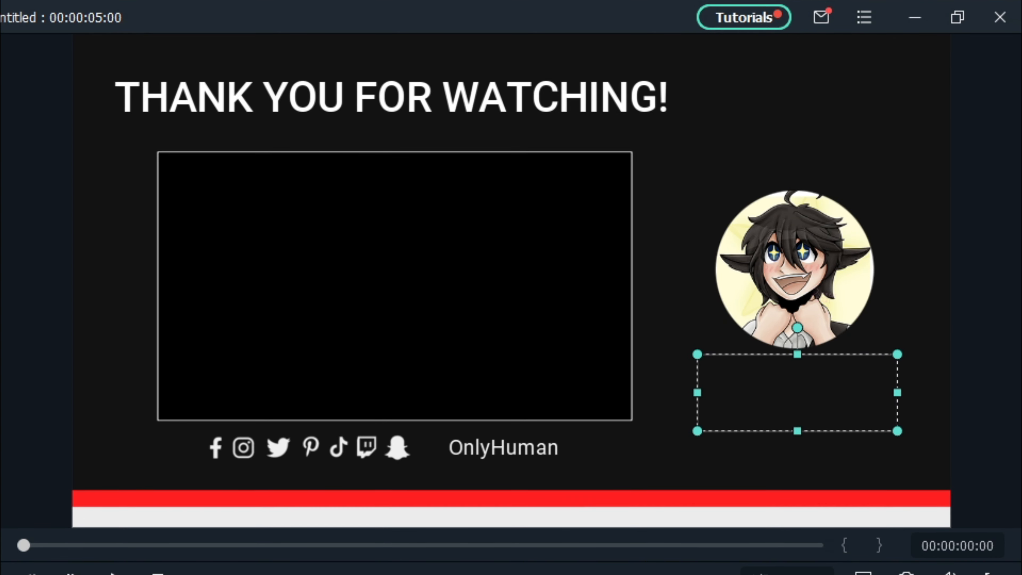
{"action": "left_click", "coordinate": [116, 571]}
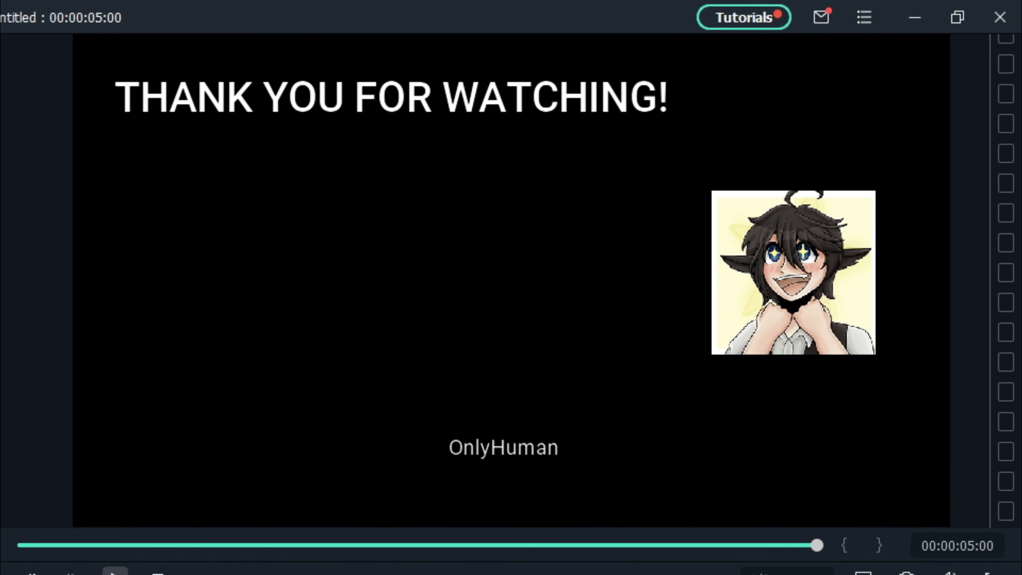
{"action": "left_click", "coordinate": [569, 289]}
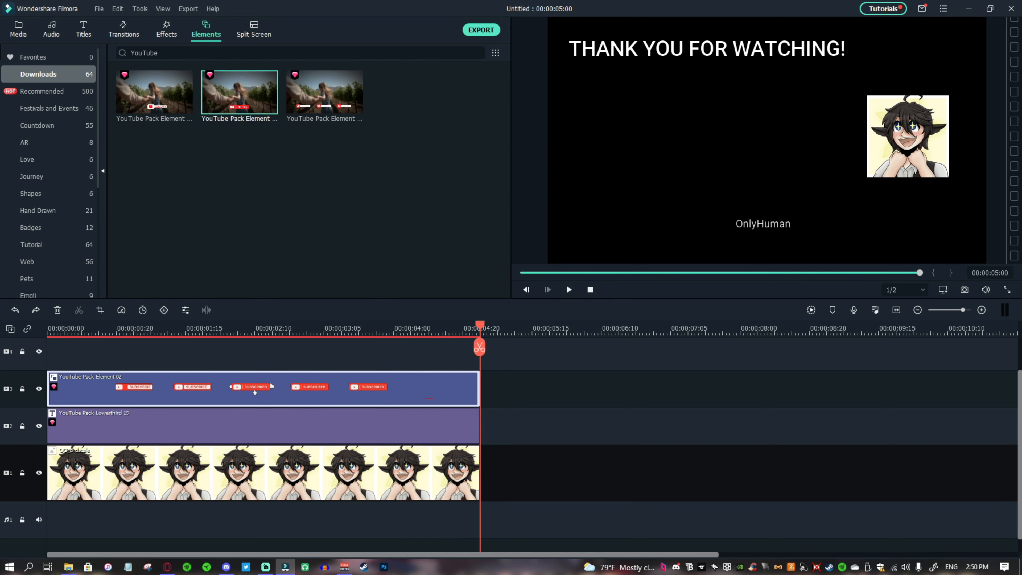
Add a freeze frame to the subscribe element at 00:00:02:24, trim it to end with the other clips, and play back the result.
{"action": "left_click", "coordinate": [418, 329]}
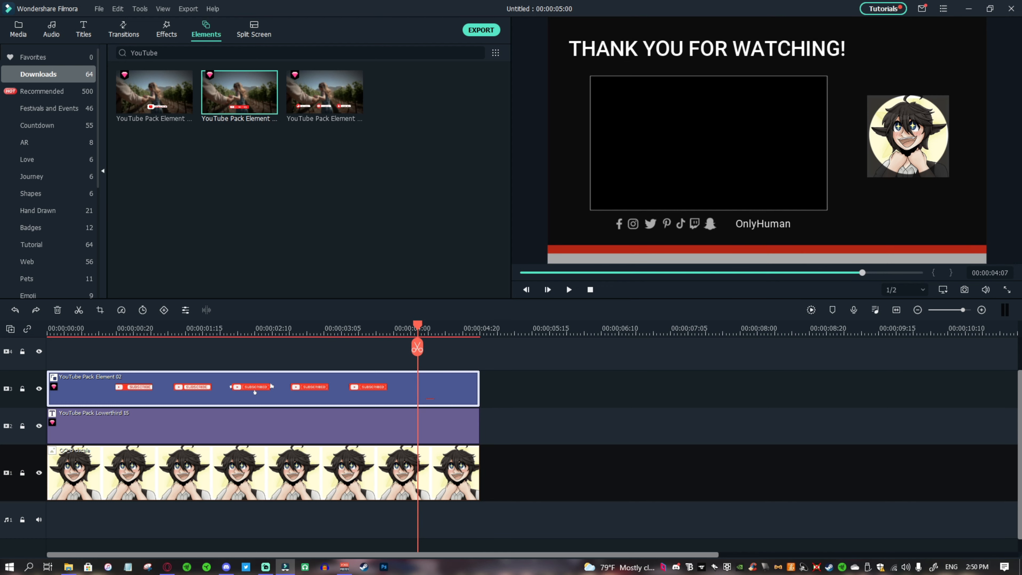
{"action": "left_click_drag", "start_coordinate": [417, 328], "coordinate": [390, 329]}
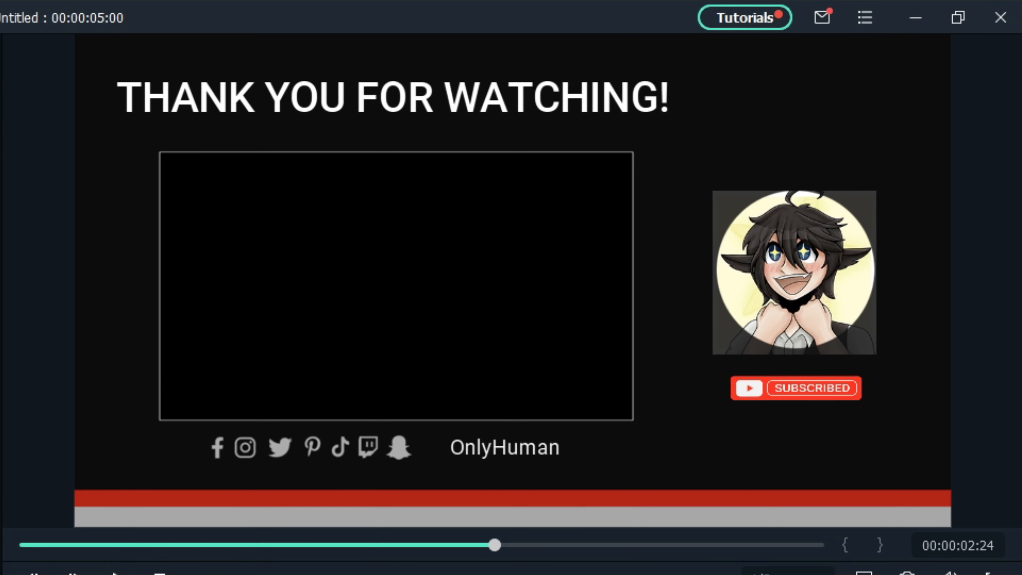
{"action": "right_click", "coordinate": [178, 453]}
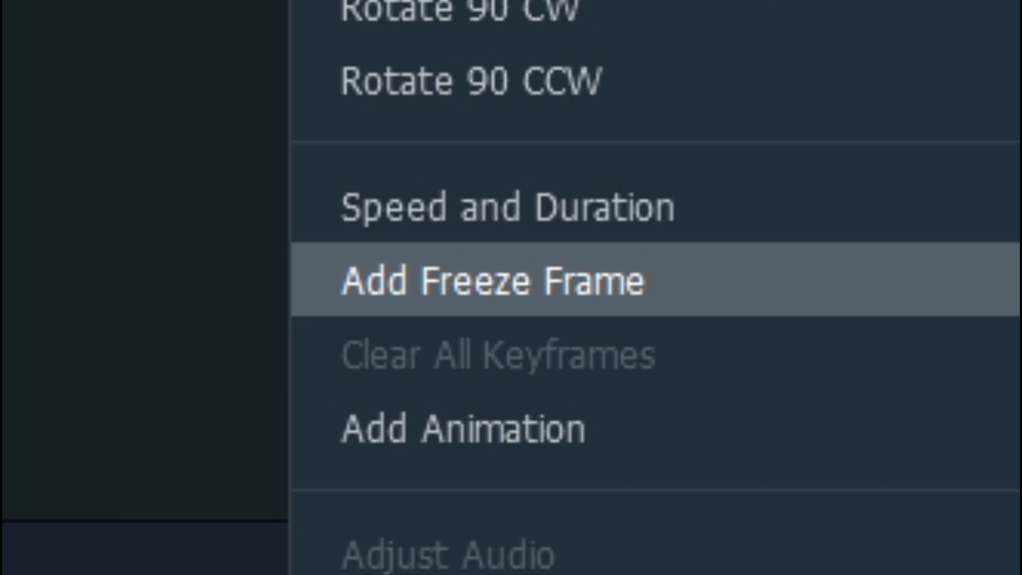
{"action": "left_click", "coordinate": [491, 279]}
{"action": "left_click_drag", "start_coordinate": [913, 388], "coordinate": [479, 388]}
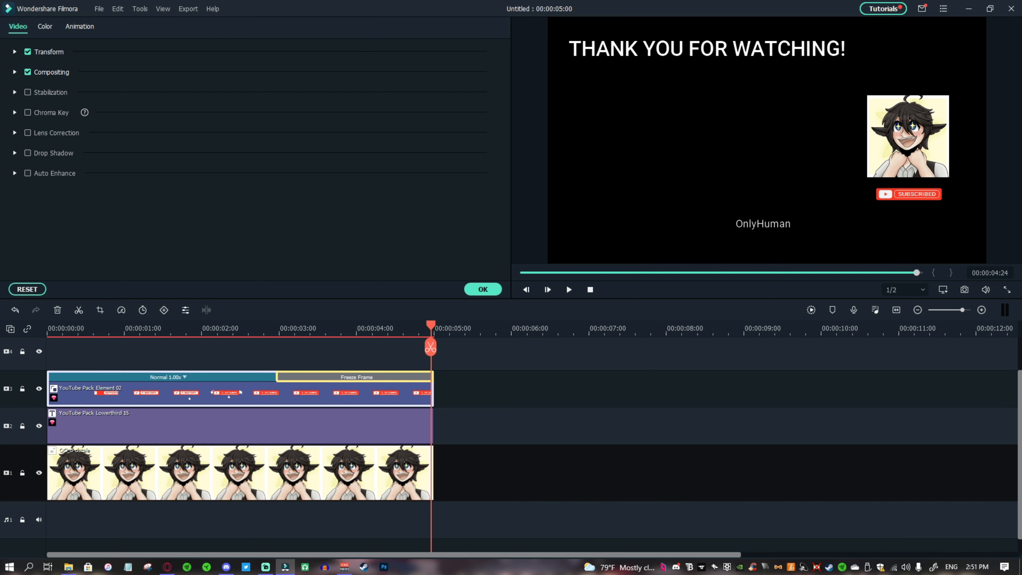
{"action": "left_click_drag", "start_coordinate": [527, 273], "coordinate": [520, 272]}
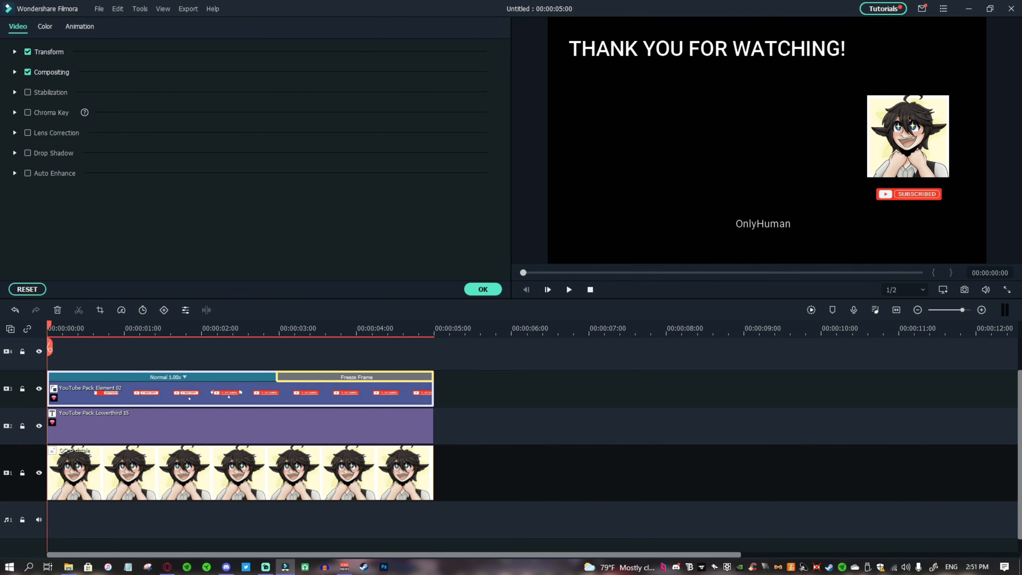
{"action": "left_click", "coordinate": [568, 289]}
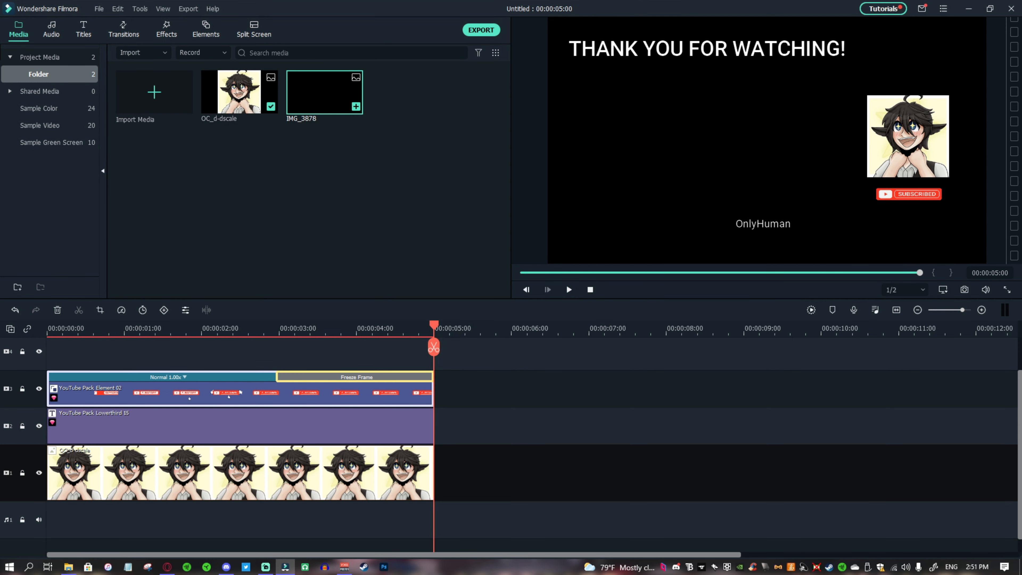
Add the black IMG_3878 image after the character picture, shorten it to a single frame, and play the timeline from the start.
{"action": "left_click_drag", "start_coordinate": [325, 92], "coordinate": [434, 473]}
{"action": "left_click_drag", "start_coordinate": [821, 475], "coordinate": [441, 476]}
{"action": "scroll", "coordinate": [446, 477], "scroll_direction": "up", "scroll_amount": 1}
{"action": "scroll", "coordinate": [440, 477], "scroll_direction": "up", "scroll_amount": 1}
{"action": "scroll", "coordinate": [445, 477], "scroll_direction": "down", "scroll_amount": 3}
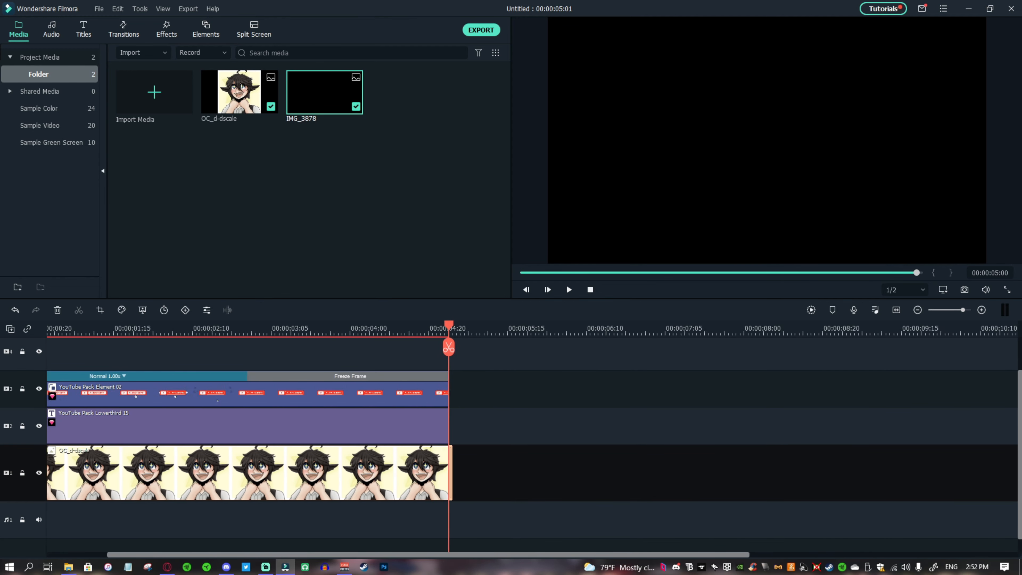
{"action": "left_click_drag", "start_coordinate": [59, 328], "coordinate": [47, 328]}
{"action": "left_click", "coordinate": [568, 290]}
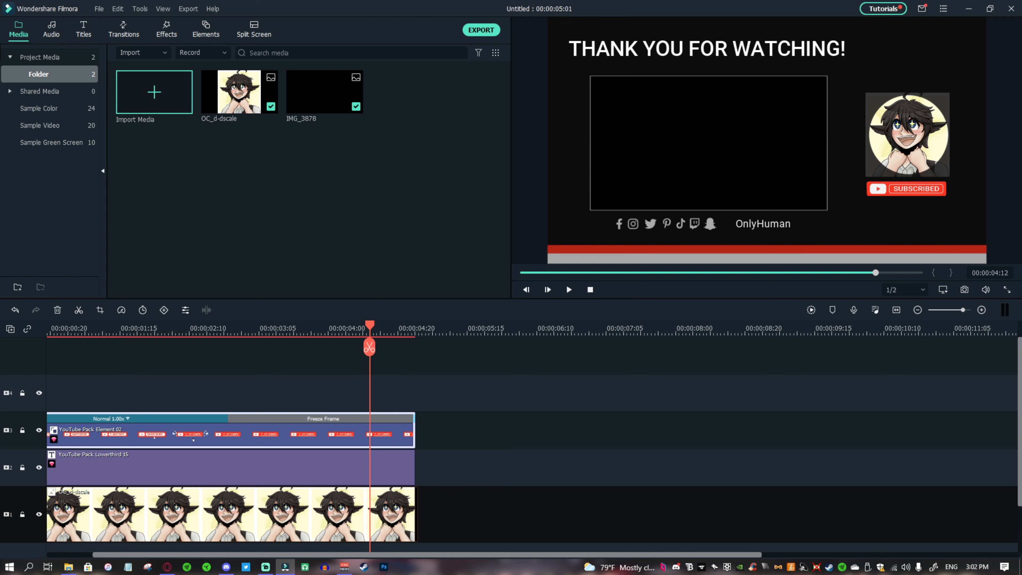
Move the subscribe element up to track 4 and add the GE_Remake_Caverns_PB clip at the start of track 3.
{"action": "left_click_drag", "start_coordinate": [282, 434], "coordinate": [281, 394]}
{"action": "left_click_drag", "start_coordinate": [410, 93], "coordinate": [49, 429]}
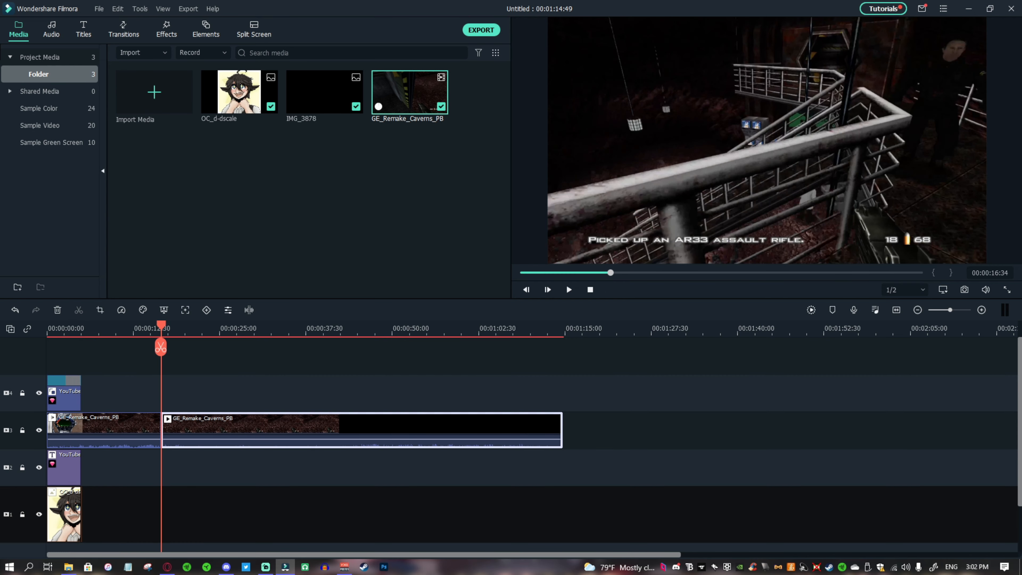
Split the gameplay clip at 00:00:54:37 and delete its opening and closing pieces, keeping the middle section.
{"action": "left_click", "coordinate": [424, 329]}
{"action": "left_click", "coordinate": [423, 347]}
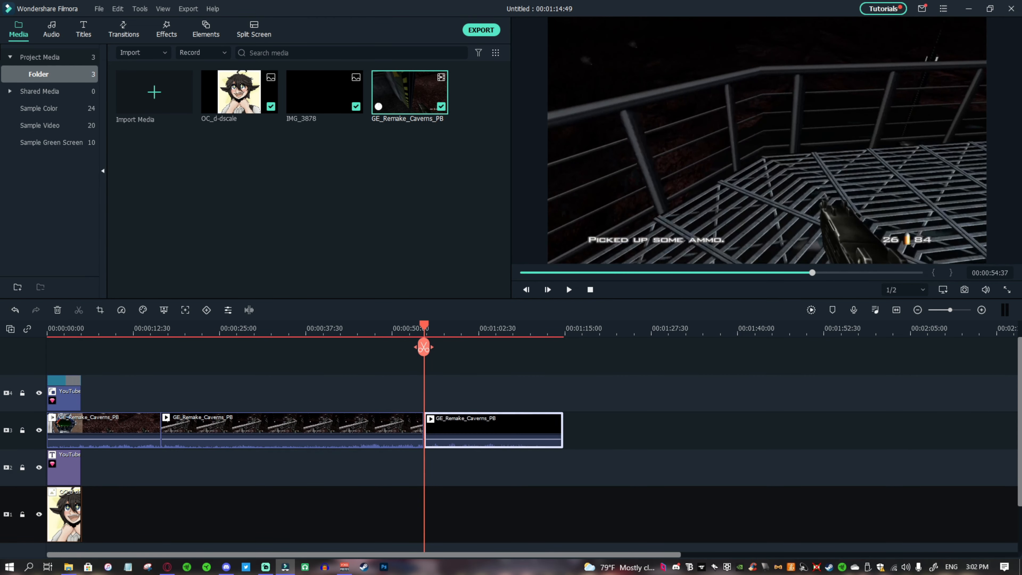
{"action": "right_click", "coordinate": [461, 429]}
{"action": "left_click", "coordinate": [511, 82]}
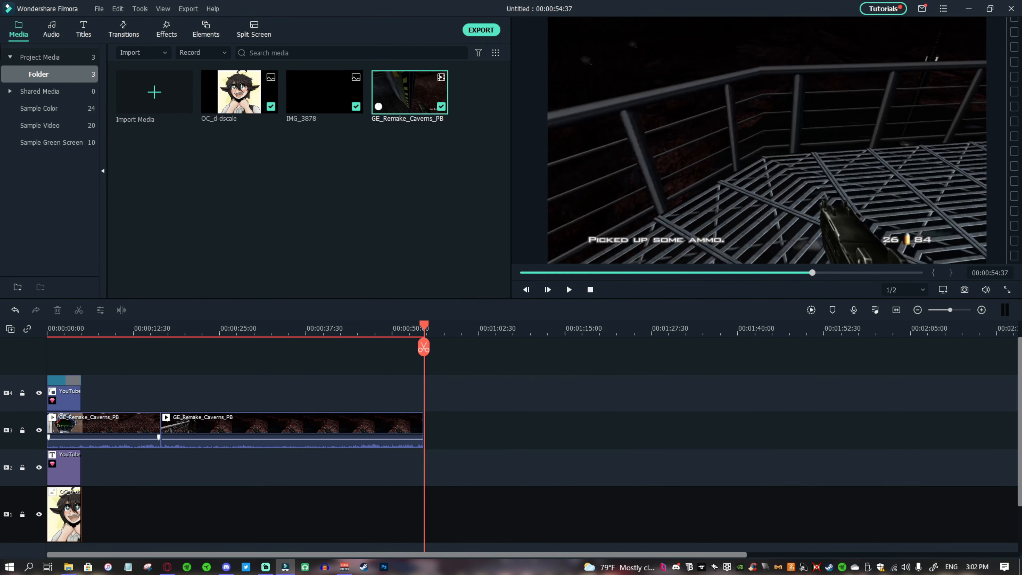
{"action": "right_click", "coordinate": [143, 428]}
{"action": "left_click", "coordinate": [168, 70]}
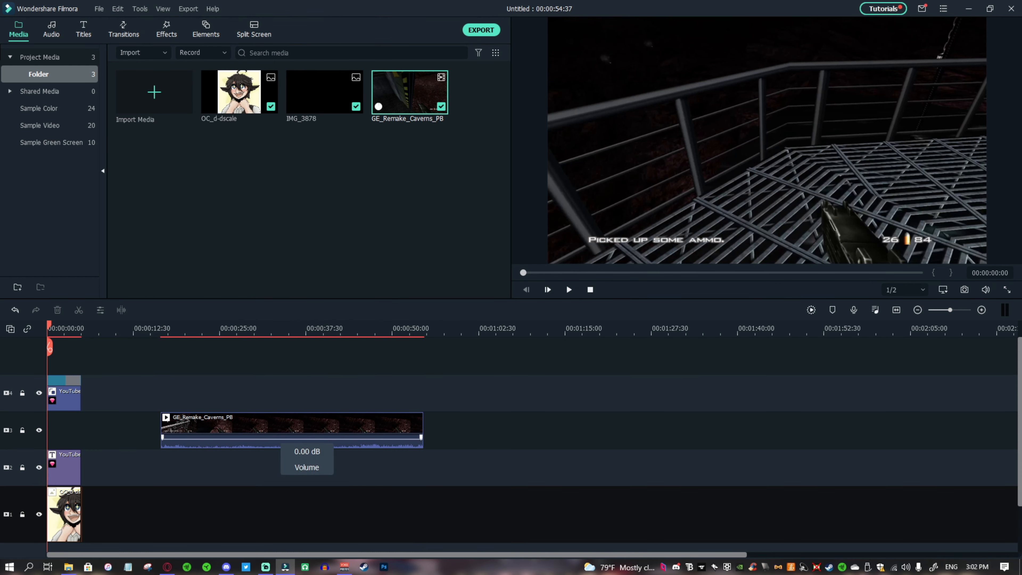
Move the remaining gameplay section to the timeline start and trim its end to match the title clip.
{"action": "left_click_drag", "start_coordinate": [306, 426], "coordinate": [191, 426]}
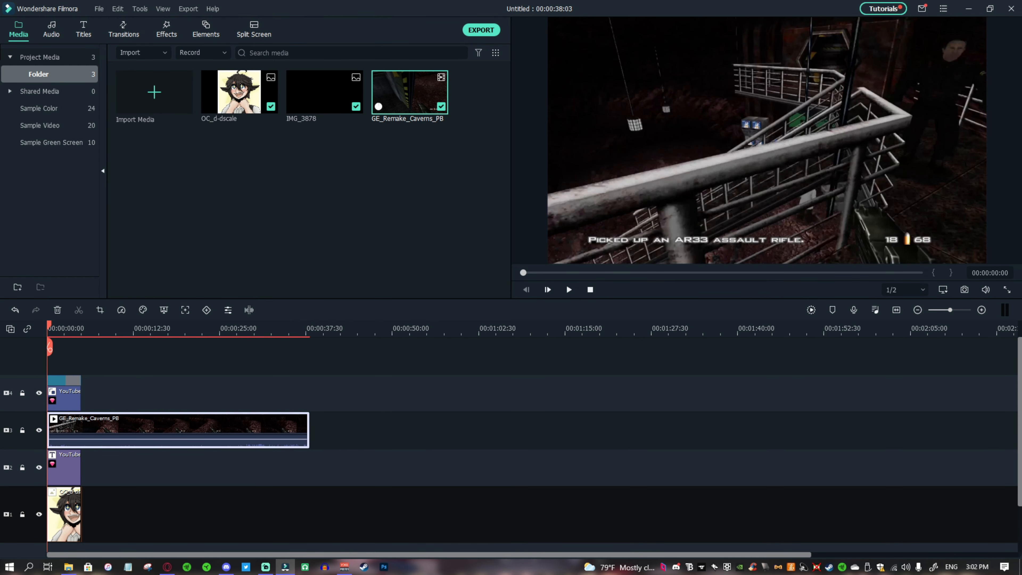
{"action": "left_click_drag", "start_coordinate": [309, 430], "coordinate": [80, 429]}
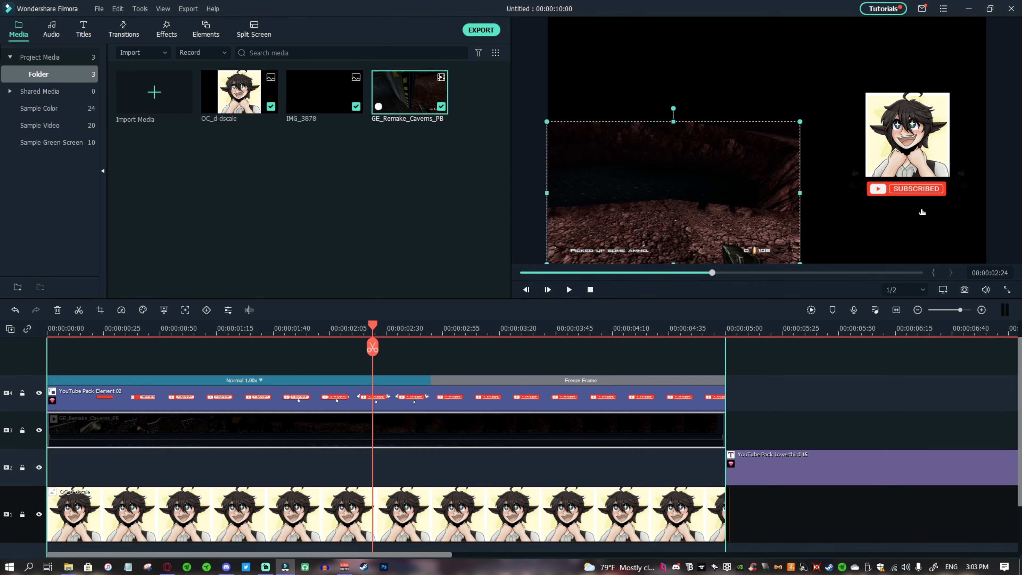
Put the gameplay clip on track 2 beneath the title, fit it inside the end screen's video frame, and play the result.
{"action": "left_click_drag", "start_coordinate": [387, 455], "coordinate": [386, 467]}
{"action": "left_click_drag", "start_coordinate": [829, 467], "coordinate": [493, 429]}
{"action": "left_click_drag", "start_coordinate": [724, 183], "coordinate": [705, 140]}
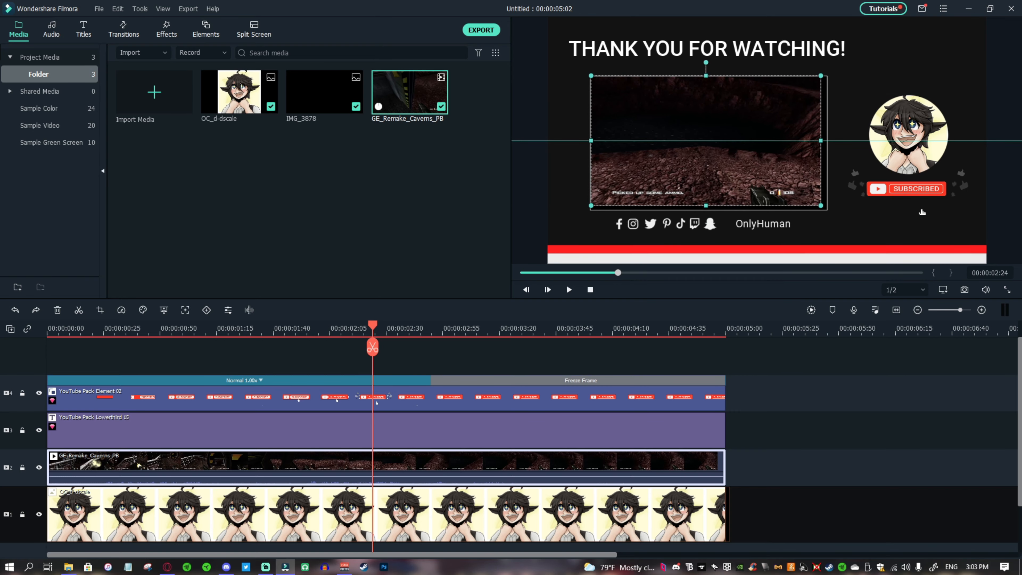
{"action": "right_click", "coordinate": [403, 466]}
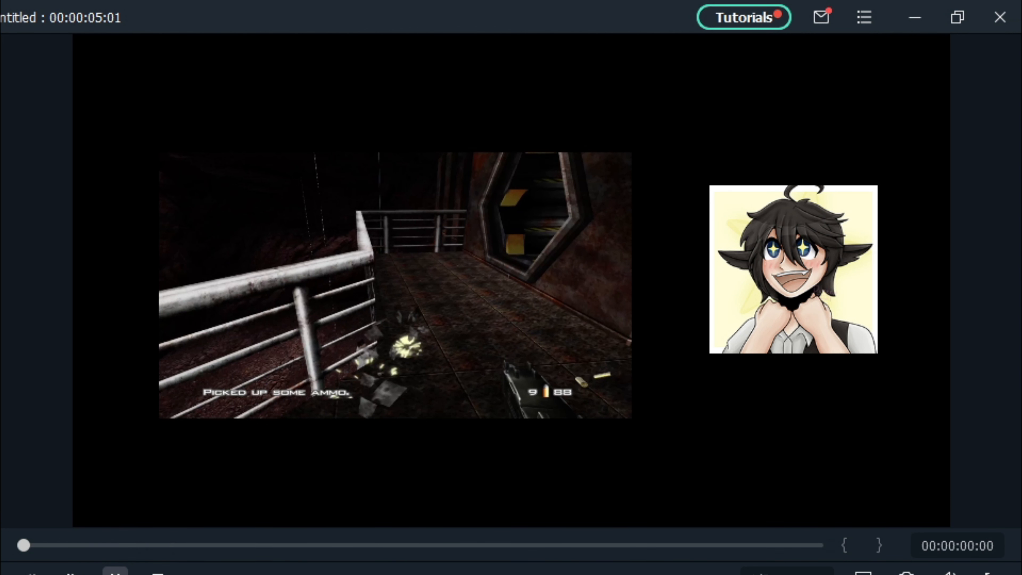
{"action": "key", "text": "space"}
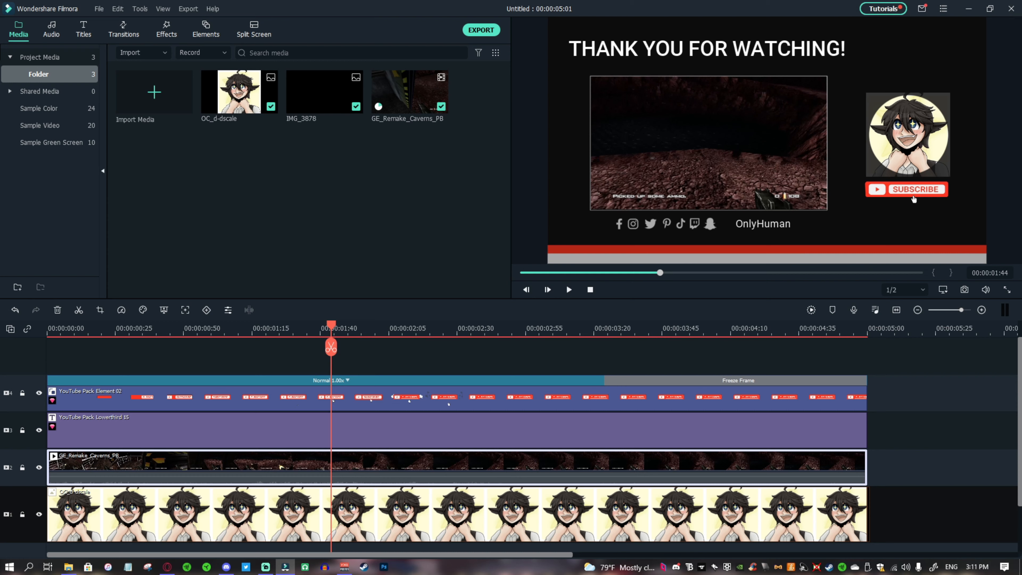
Preview the Electronic track "Rexx Final Beat - July" and add it to the audio track at the timeline start.
{"action": "scroll", "coordinate": [511, 442], "scroll_direction": "down", "scroll_amount": 3}
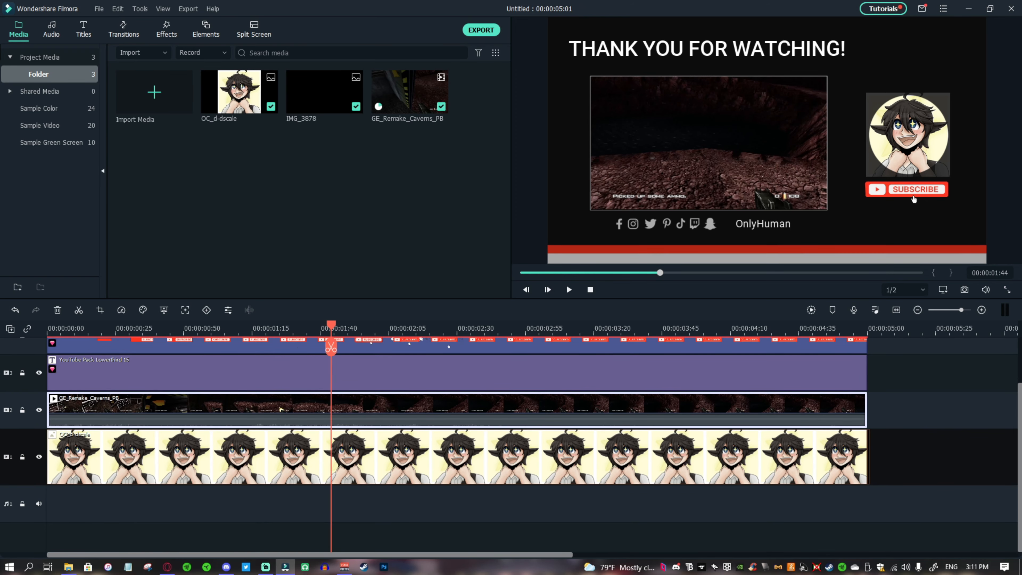
{"action": "left_click", "coordinate": [51, 29]}
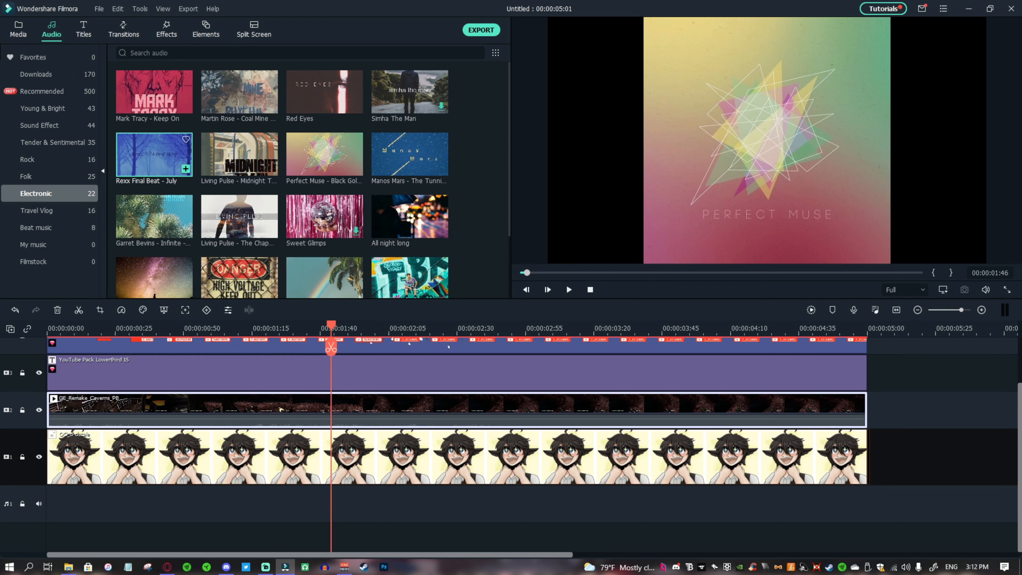
{"action": "double_click", "coordinate": [154, 155]}
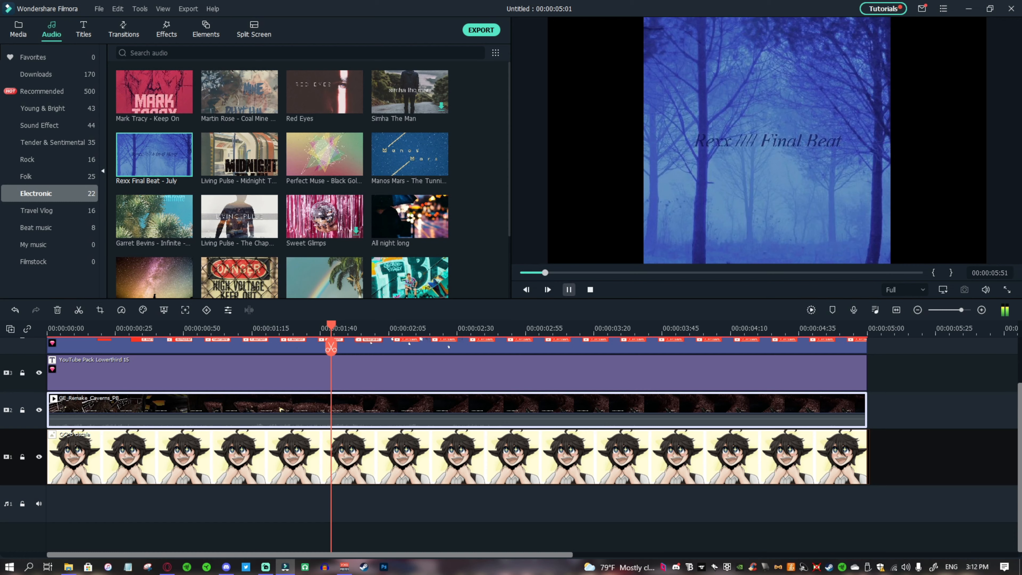
{"action": "left_click", "coordinate": [568, 290]}
{"action": "left_click_drag", "start_coordinate": [154, 154], "coordinate": [72, 503]}
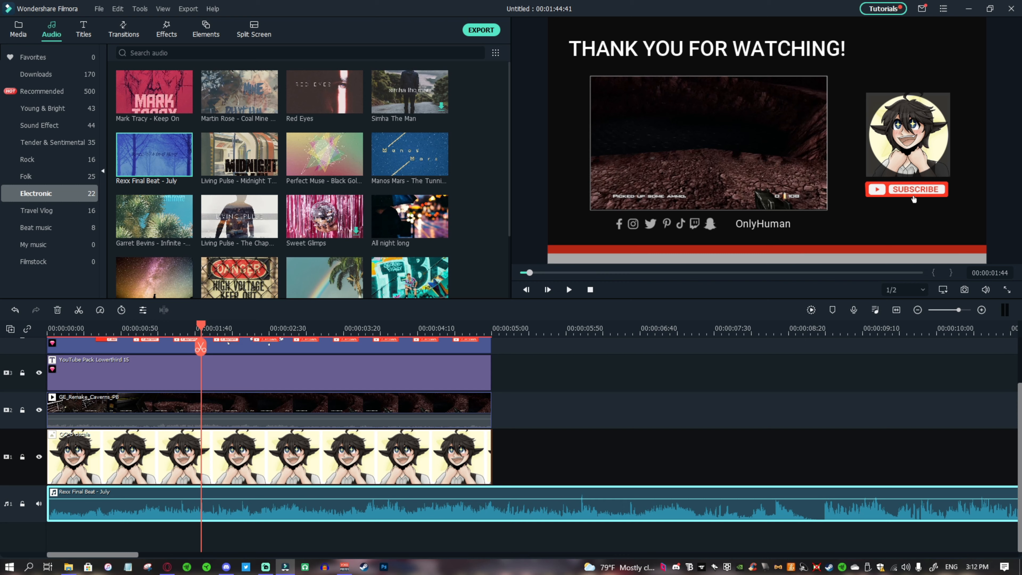
Play the sequence to find where the music's beat comes in and split the audio clip there at 00:00:08:44.
{"action": "key", "text": "space"}
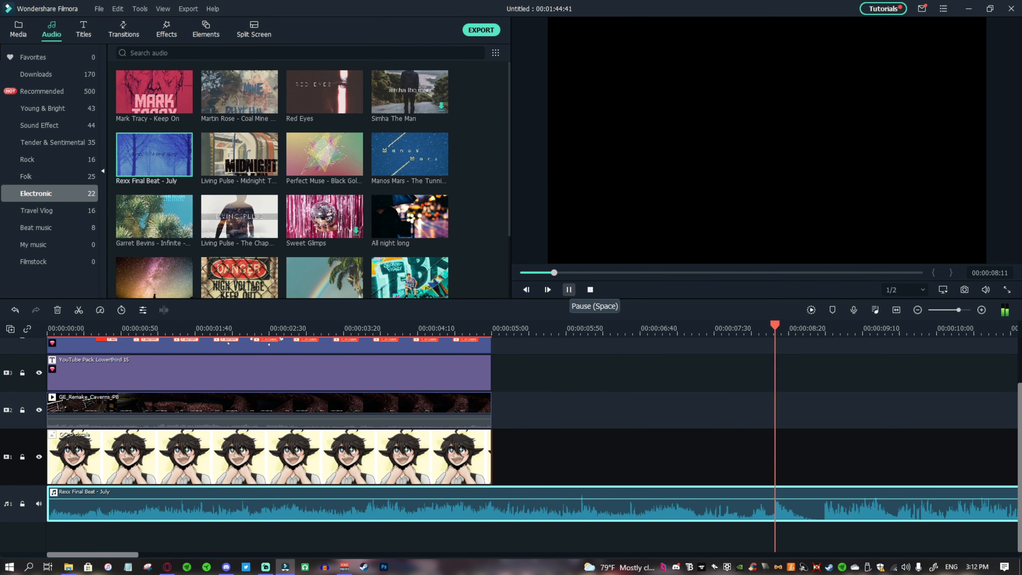
{"action": "left_click", "coordinate": [568, 290]}
{"action": "left_click", "coordinate": [818, 328]}
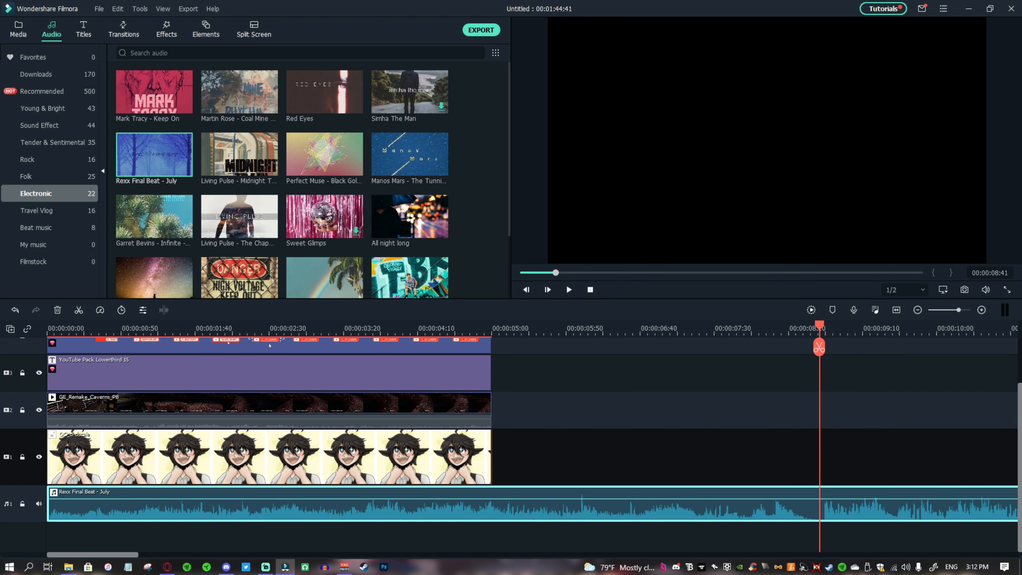
{"action": "key", "text": "Right"}
{"action": "key", "text": "Right"}
{"action": "key", "text": "ctrl+equal"}
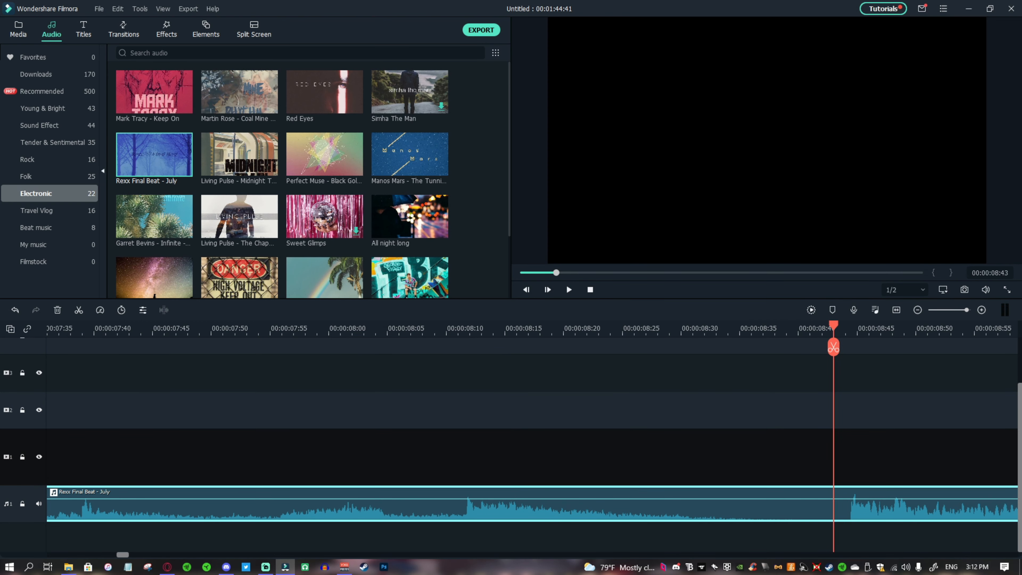
{"action": "key", "text": "ctrl+equal"}
{"action": "key", "text": "Right"}
{"action": "key", "text": "Right"}
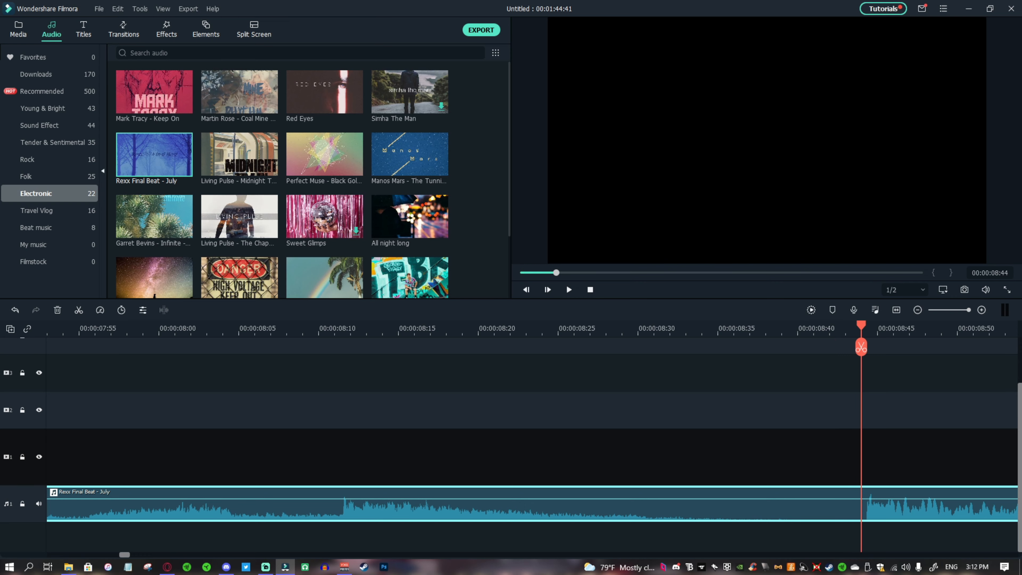
{"action": "key", "text": "Left"}
{"action": "left_click", "coordinate": [861, 347]}
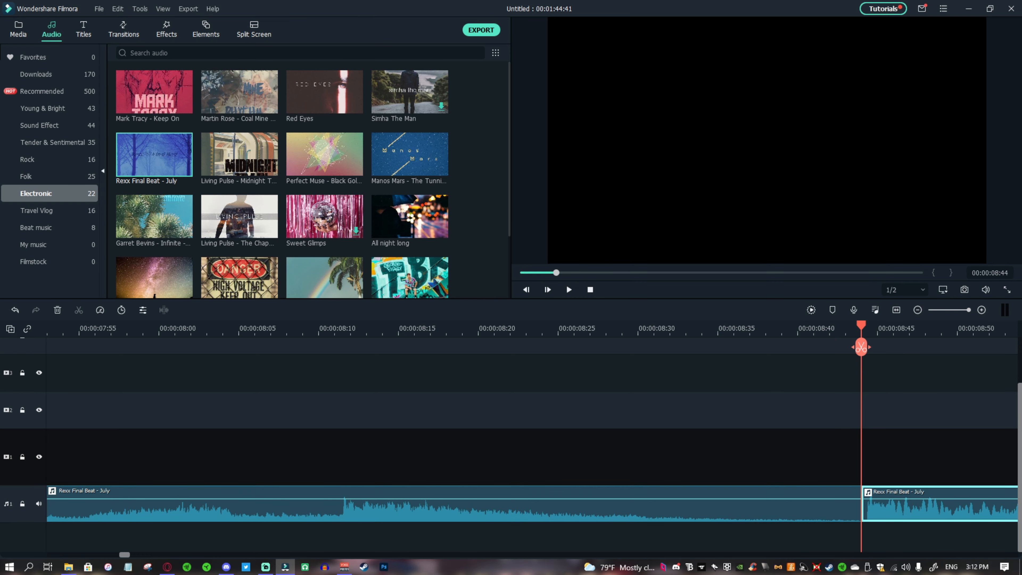
Delete the opening piece of the music track and move the remaining part to the timeline start.
{"action": "right_click", "coordinate": [833, 508]}
{"action": "left_click", "coordinate": [858, 276]}
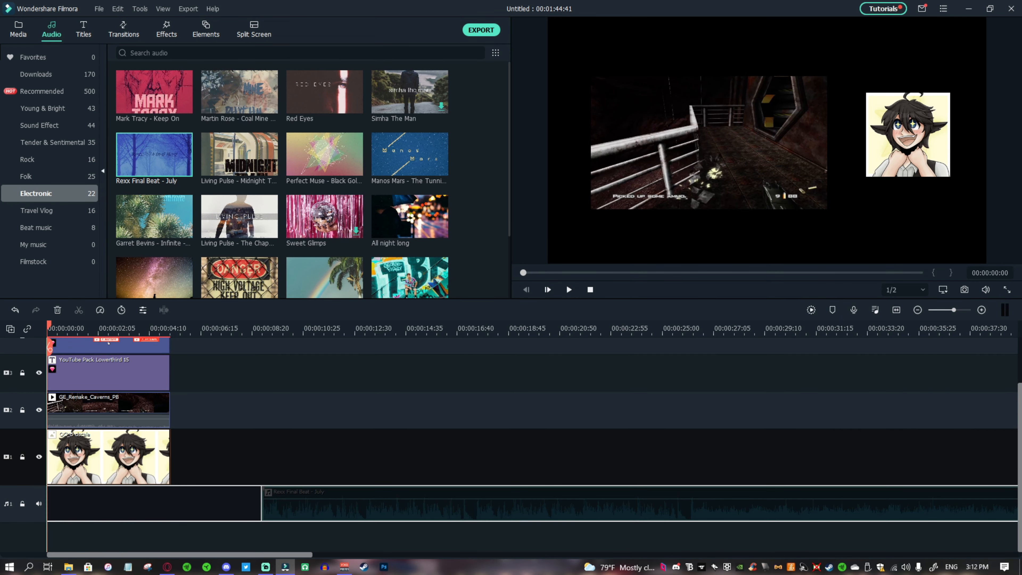
{"action": "left_click_drag", "start_coordinate": [306, 504], "coordinate": [91, 504]}
Trim the end of the music to match the other clips, and play the end screen from the start.
{"action": "left_click", "coordinate": [202, 328]}
{"action": "left_click_drag", "start_coordinate": [202, 503], "coordinate": [170, 503]}
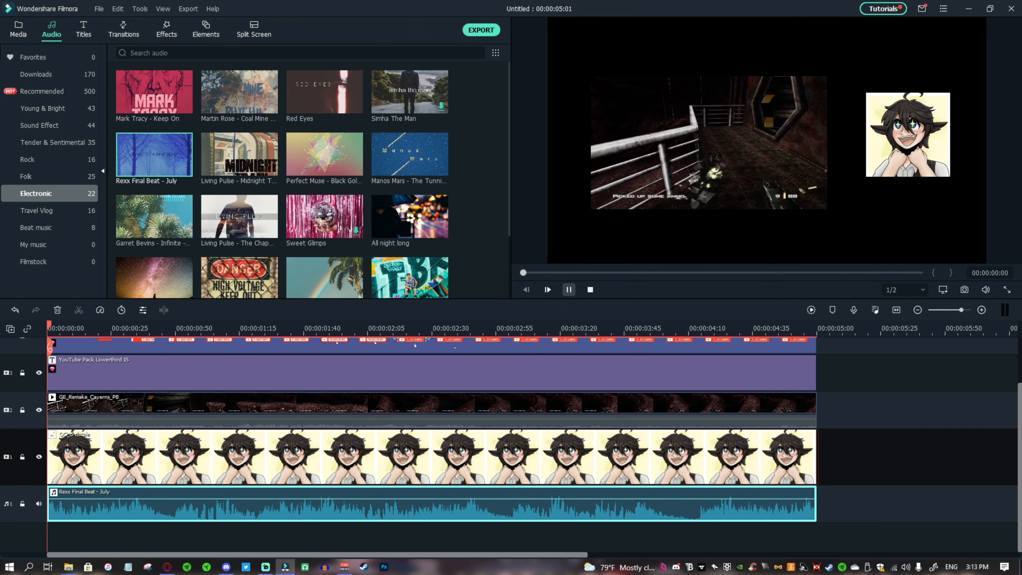
{"action": "key", "text": "space"}
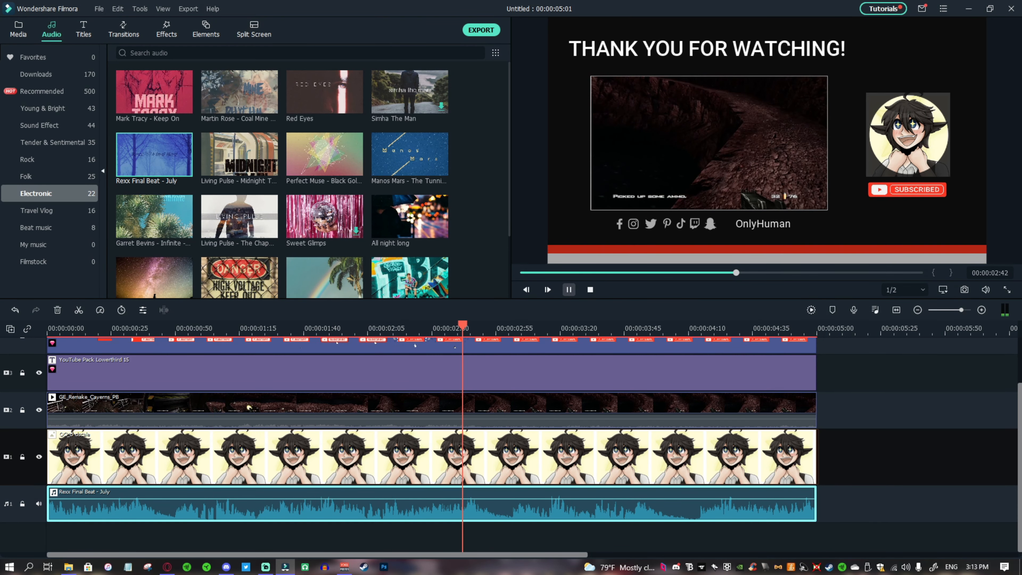
{"action": "key", "text": "space"}
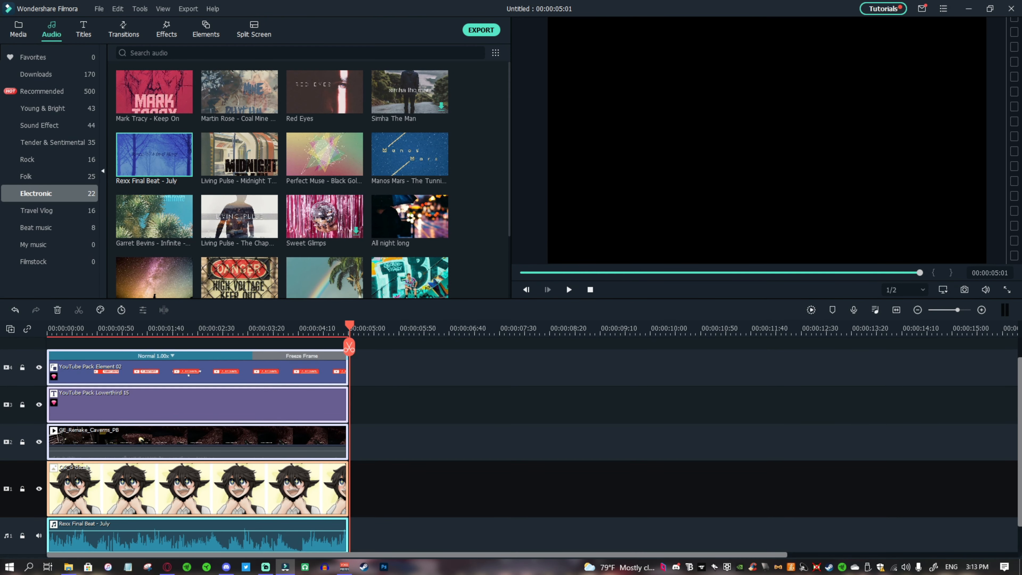
Extend all the clips and the music together to end at 00:00:08:24, and check the frame at 00:00:03:46.
{"action": "left_click_drag", "start_coordinate": [348, 488], "coordinate": [493, 488]}
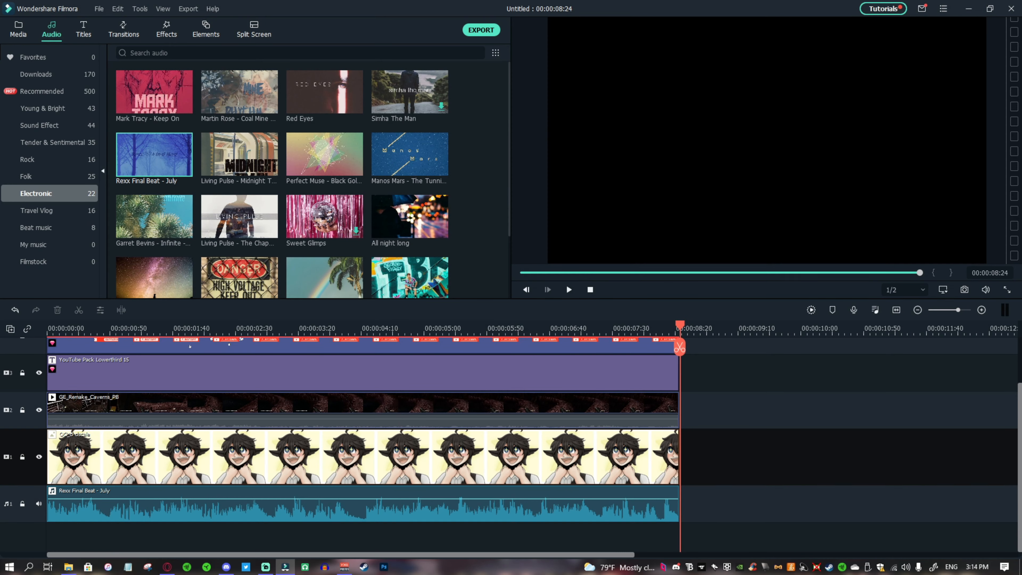
{"action": "left_click", "coordinate": [330, 328]}
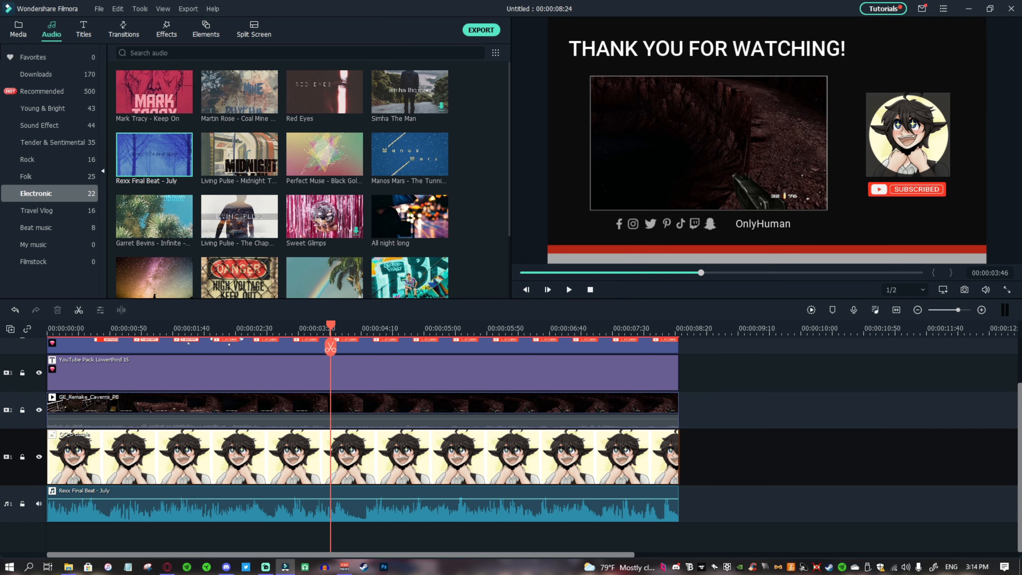